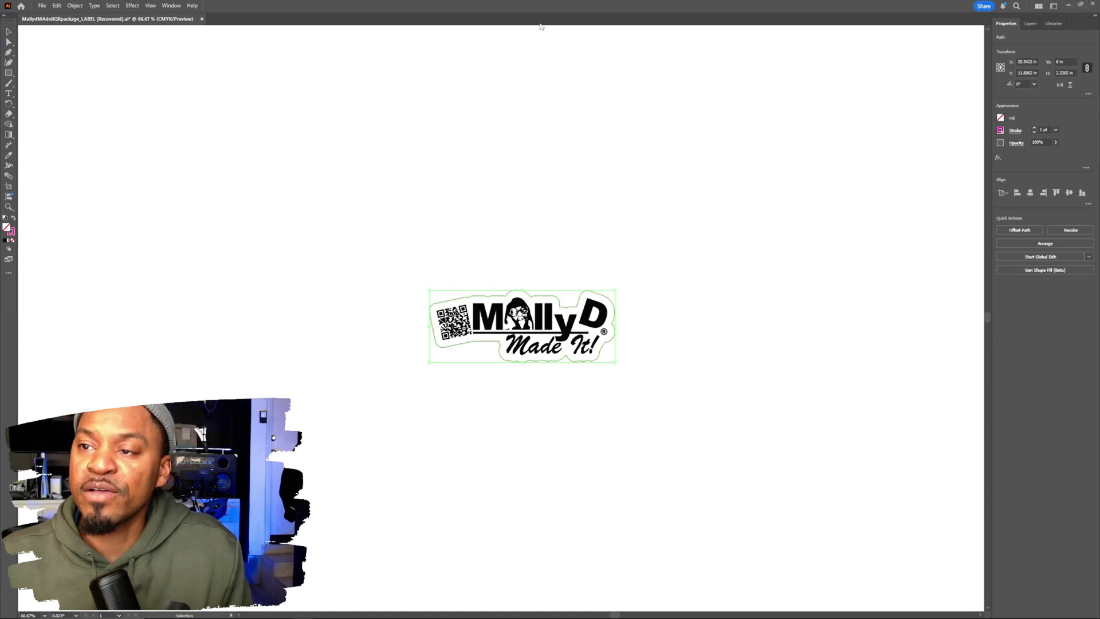
- Create a C100 M17 Y100 K0 spot swatch named PerfCutContour and stroke the cut outline with it
{"action": "left_click", "coordinate": [587, 161]}
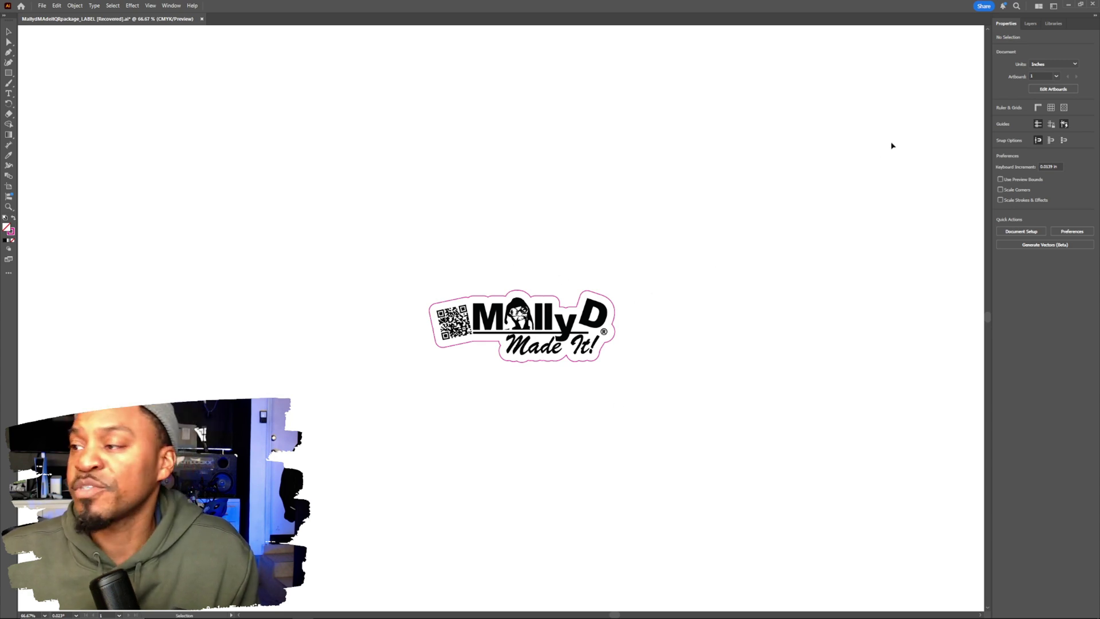
{"action": "left_click", "coordinate": [1031, 24]}
{"action": "left_click", "coordinate": [1006, 24]}
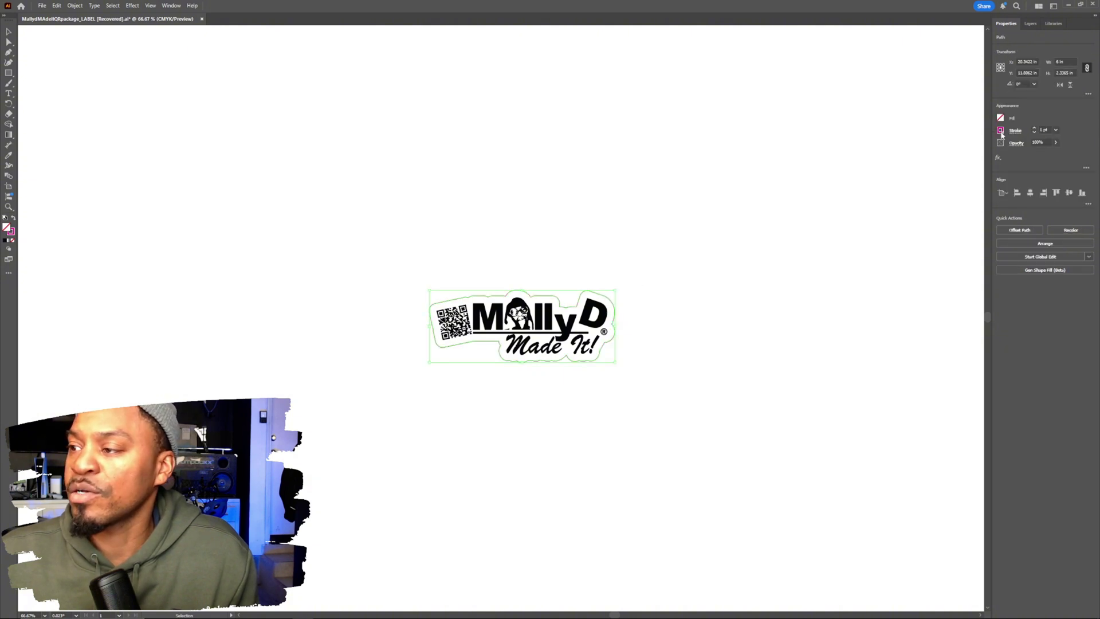
{"action": "left_click", "coordinate": [1000, 131]}
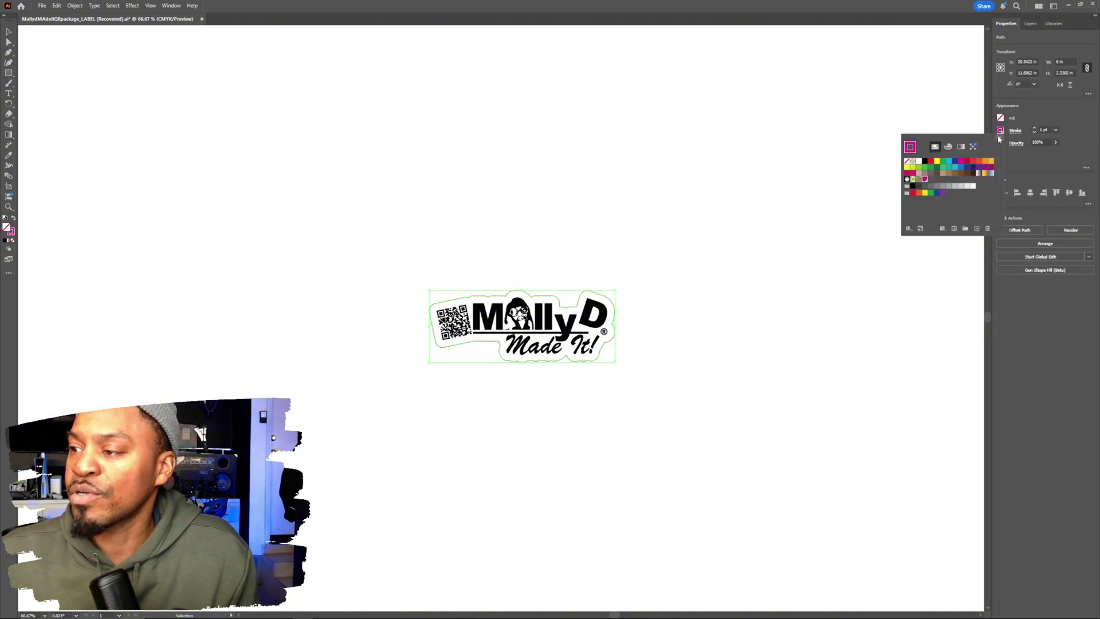
{"action": "left_click", "coordinate": [977, 229]}
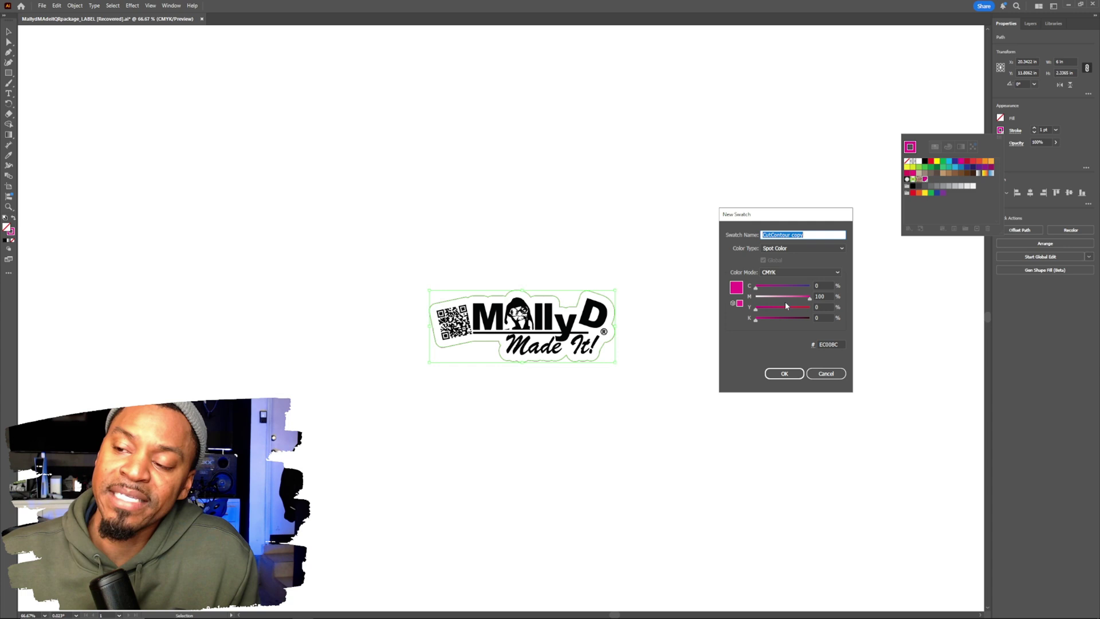
{"action": "left_click_drag", "start_coordinate": [754, 287], "coordinate": [805, 309]}
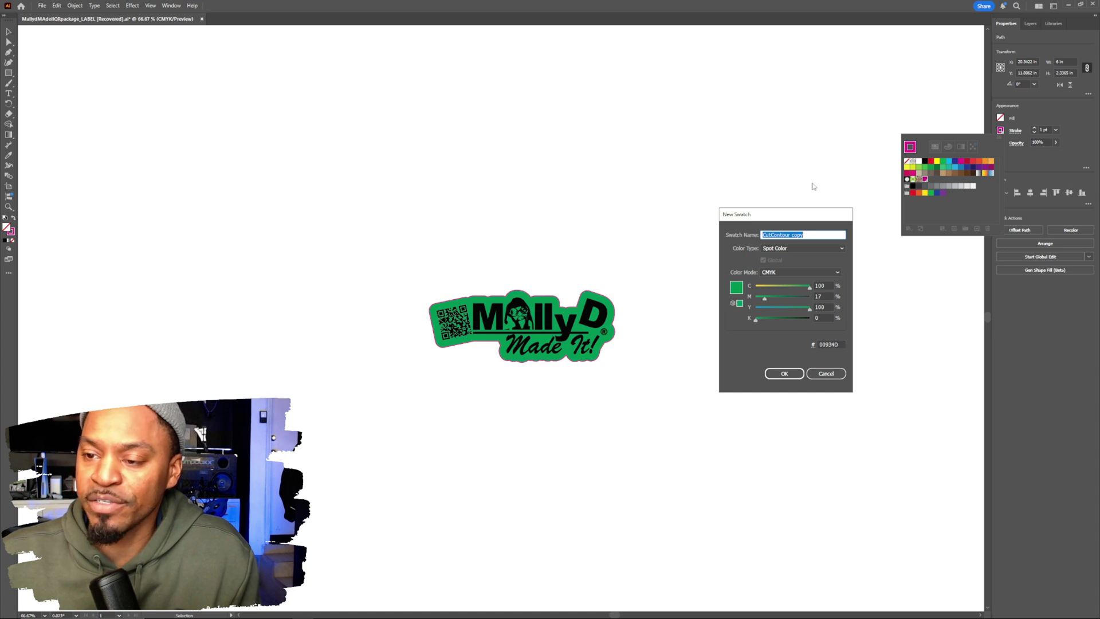
{"action": "left_click", "coordinate": [809, 231]}
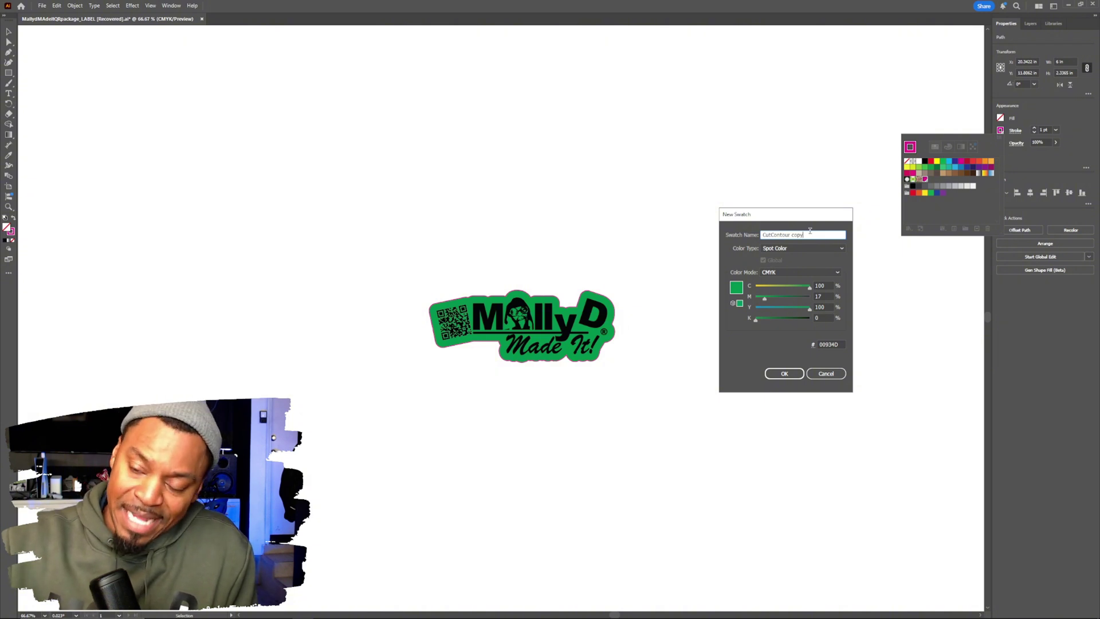
{"action": "key", "text": "BackSpace"}
{"action": "key", "text": "BackSpace"}
{"action": "key", "text": "BackSpace"}
{"action": "key", "text": "BackSpace"}
{"action": "key", "text": "BackSpace"}
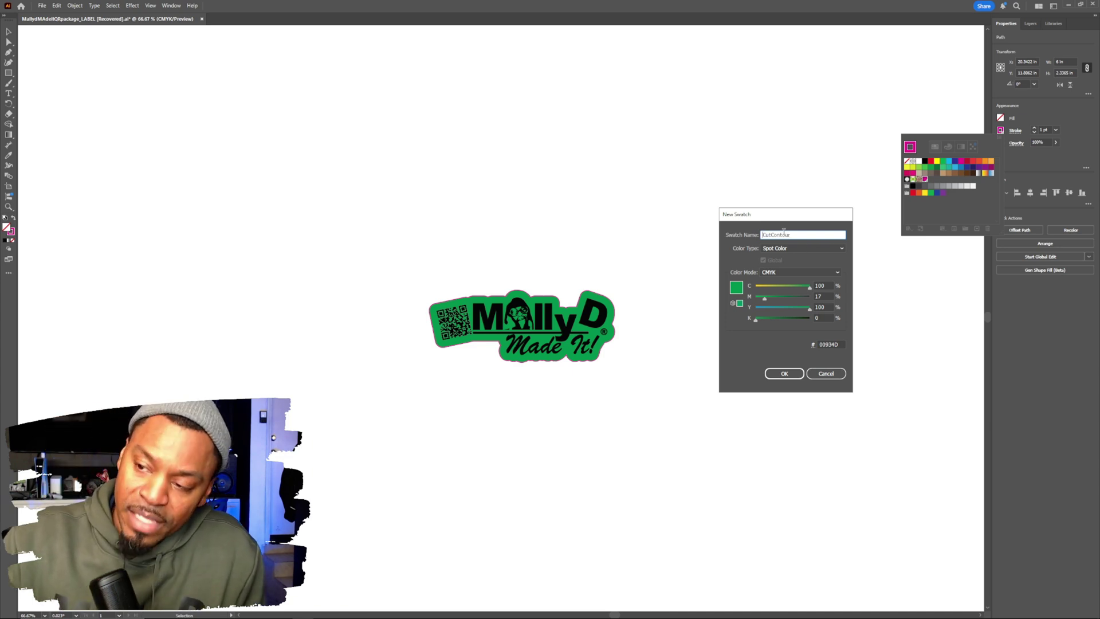
{"action": "type", "text": "Pe"}
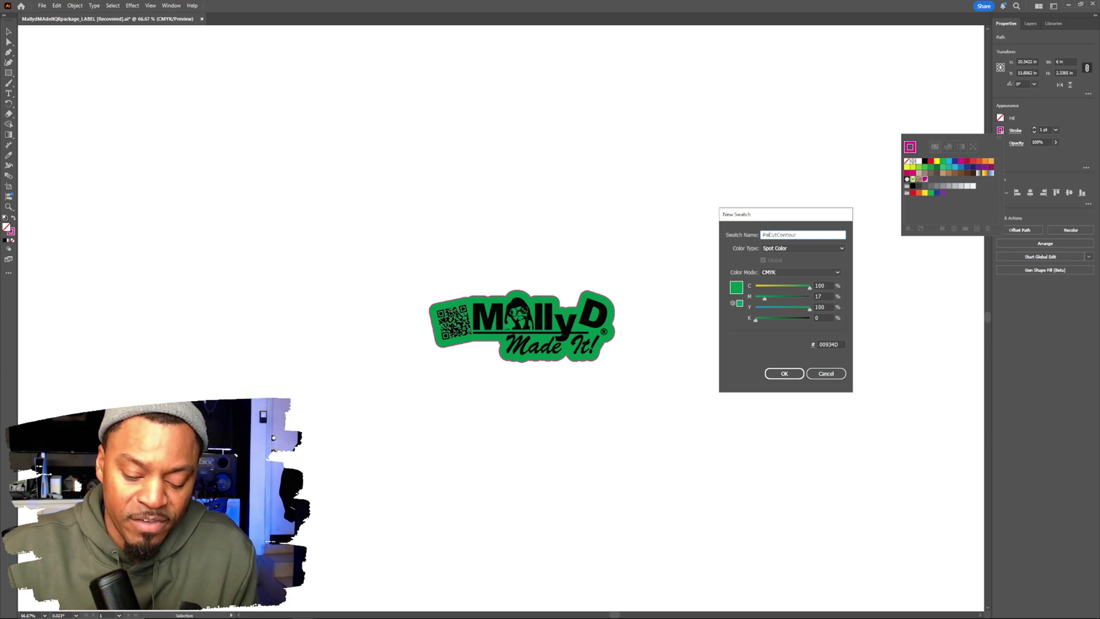
{"action": "type", "text": "rf"}
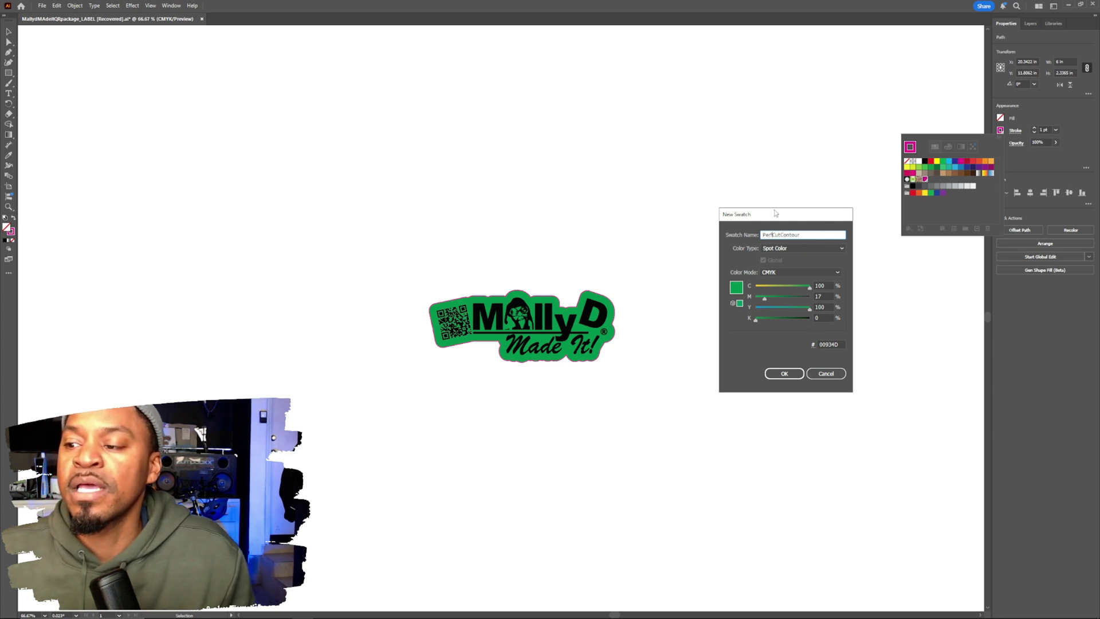
{"action": "left_click", "coordinate": [783, 374]}
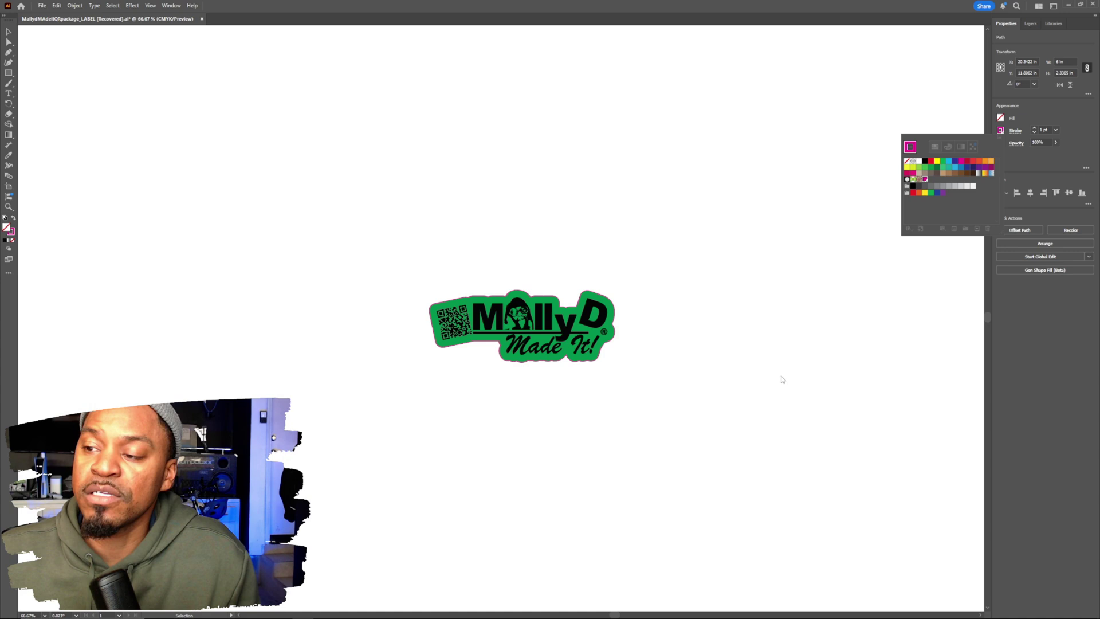
- Set the cut path's stroke back to the magenta CutContour swatch and reselect it
{"action": "left_click", "coordinate": [647, 268]}
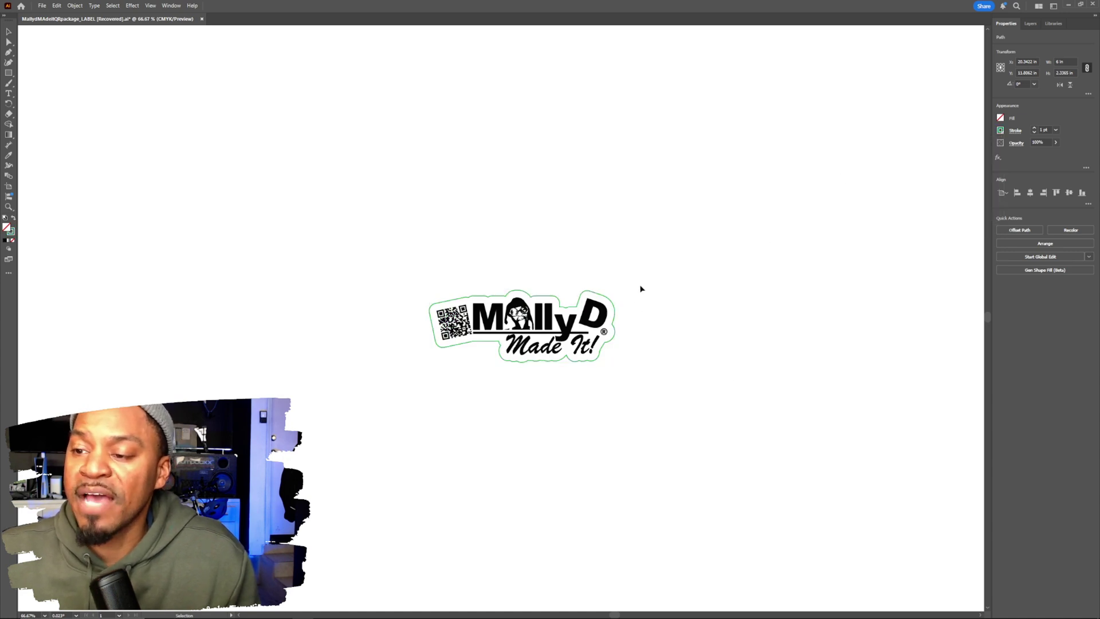
{"action": "left_click", "coordinate": [1000, 131]}
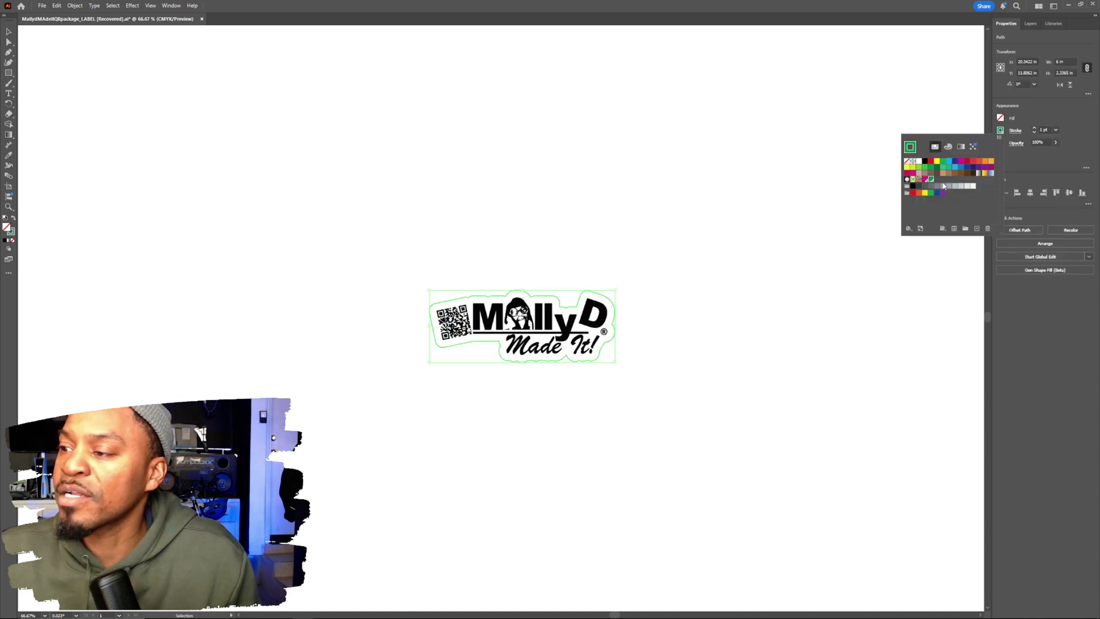
{"action": "left_click", "coordinate": [924, 179]}
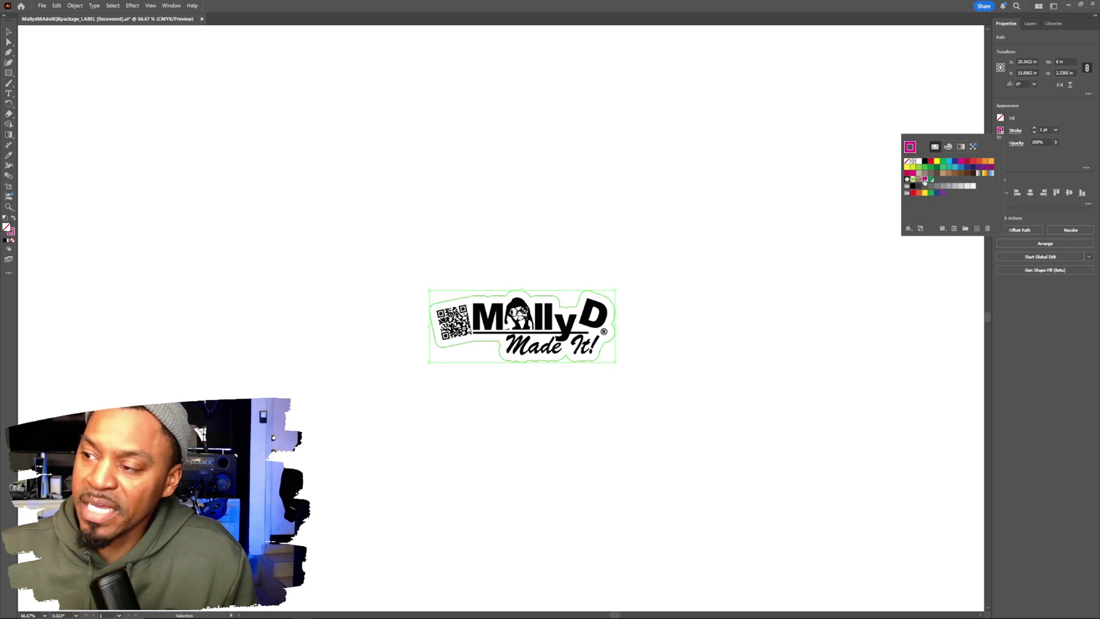
{"action": "left_click", "coordinate": [625, 272]}
{"action": "left_click", "coordinate": [626, 274]}
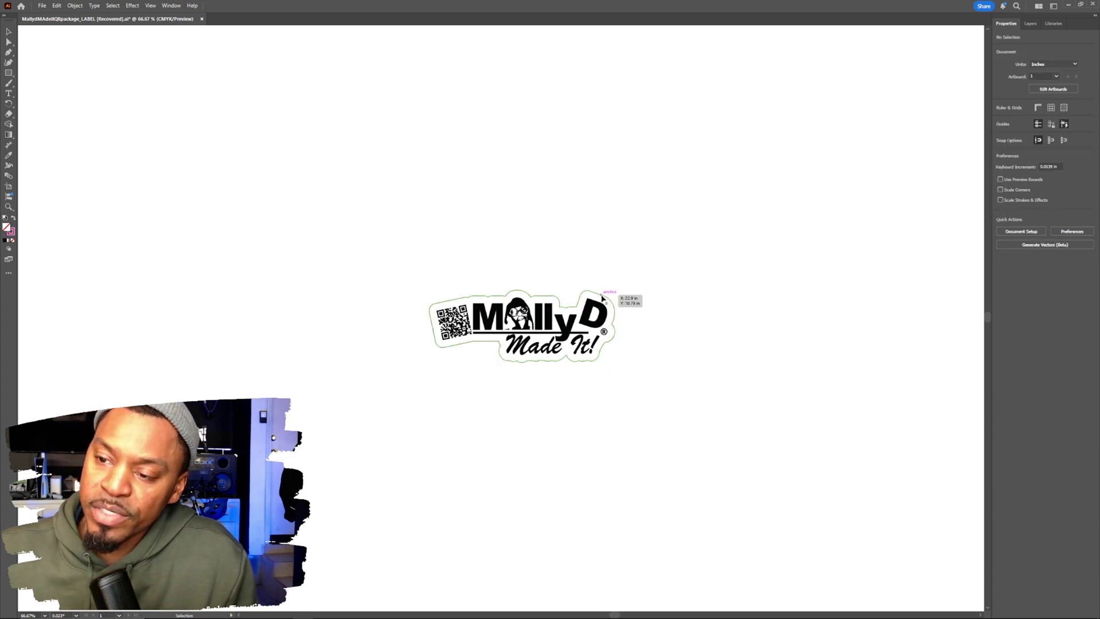
{"action": "left_click", "coordinate": [616, 295]}
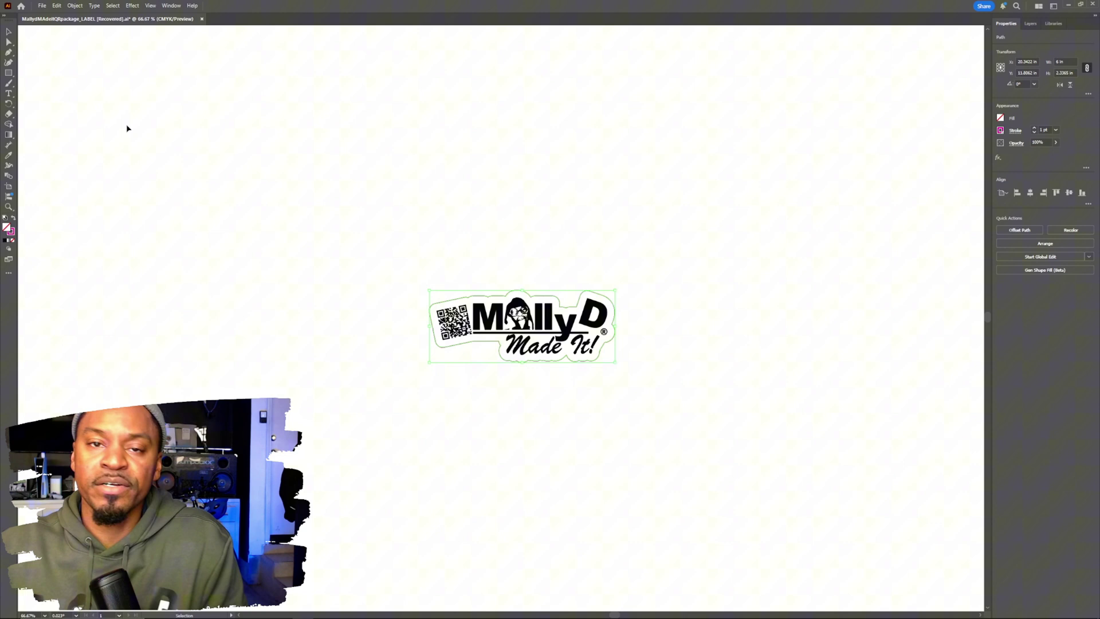
- Add an offset path of 0.1389 in with round joins around the cut line
{"action": "left_click", "coordinate": [74, 6]}
{"action": "mouse_move", "coordinate": [143, 237]}
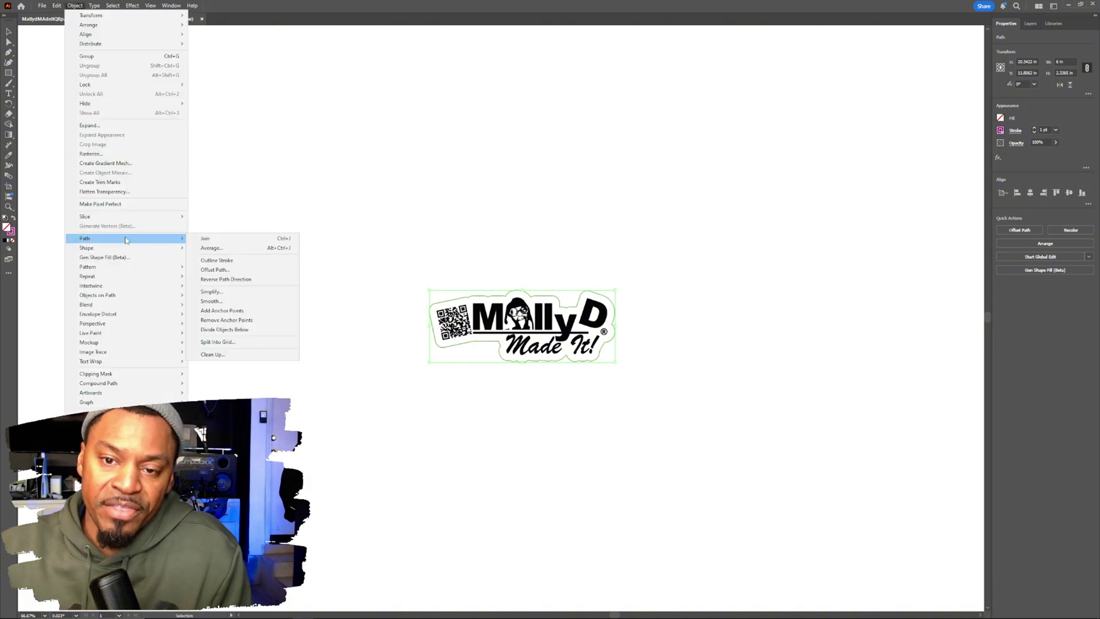
{"action": "left_click", "coordinate": [223, 269]}
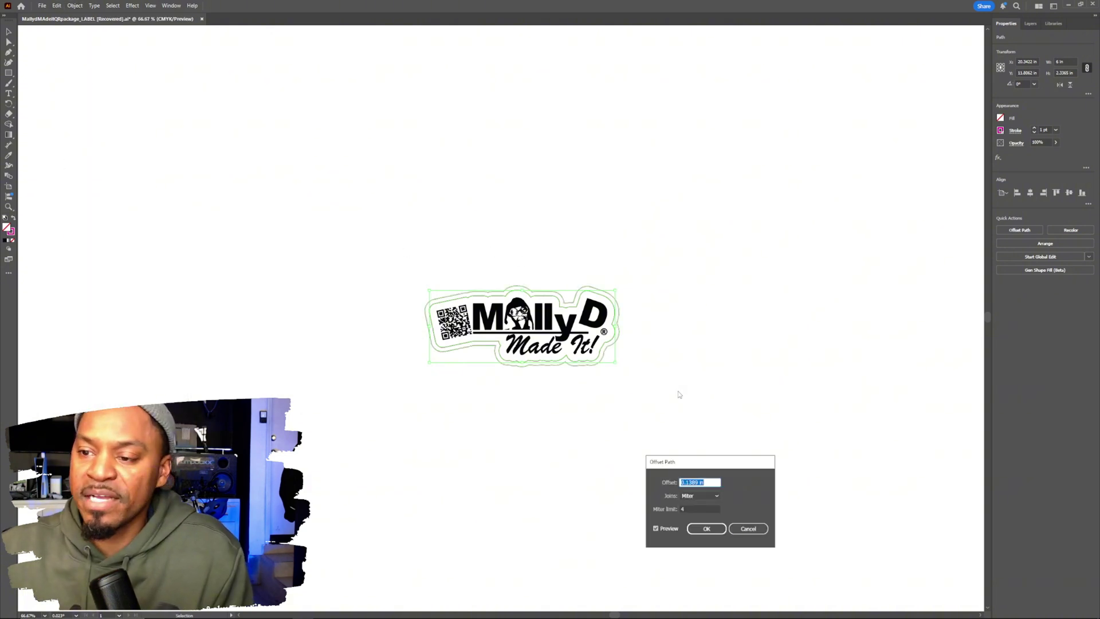
{"action": "left_click", "coordinate": [715, 494]}
{"action": "left_click", "coordinate": [703, 513]}
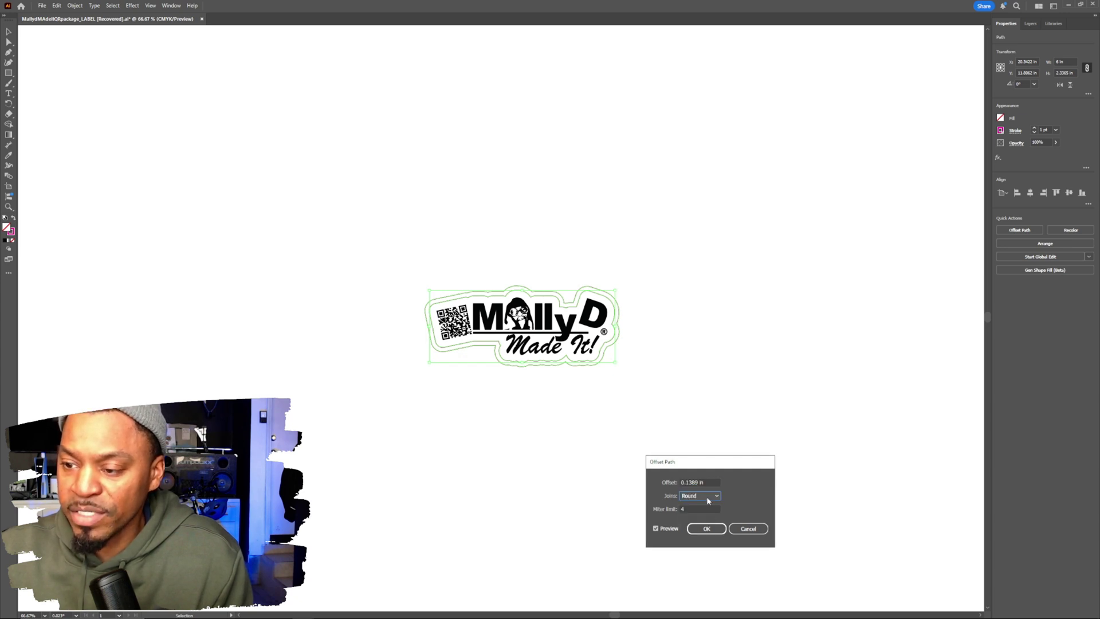
{"action": "left_click", "coordinate": [706, 528]}
{"action": "left_click", "coordinate": [685, 326]}
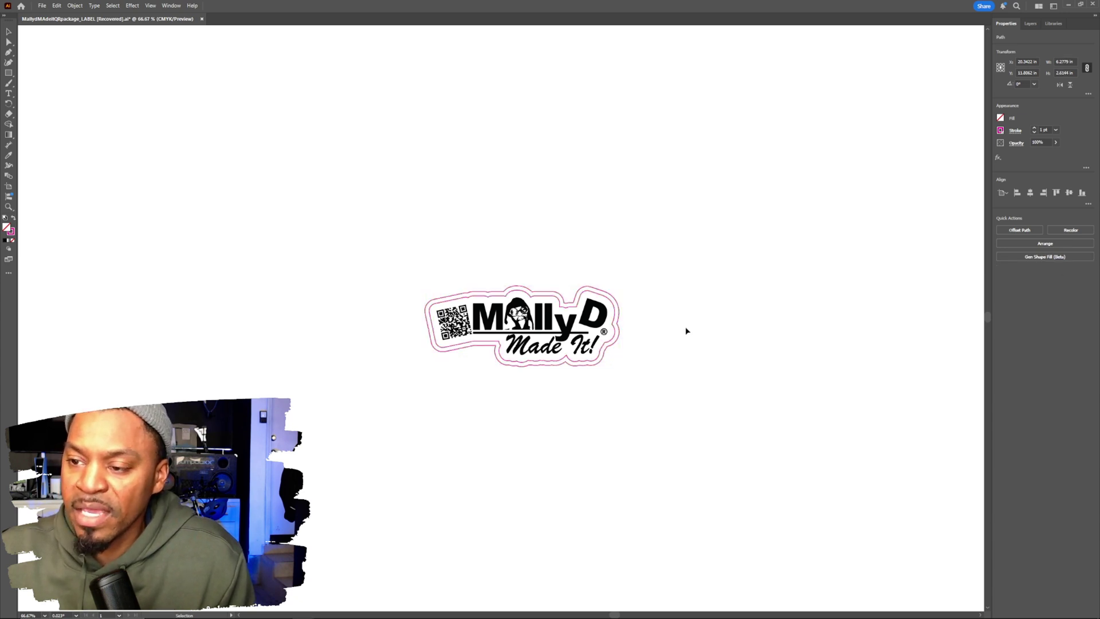
- Stroke the outer offset outline with the green PerfCutContour swatch and check it
{"action": "left_click", "coordinate": [605, 295]}
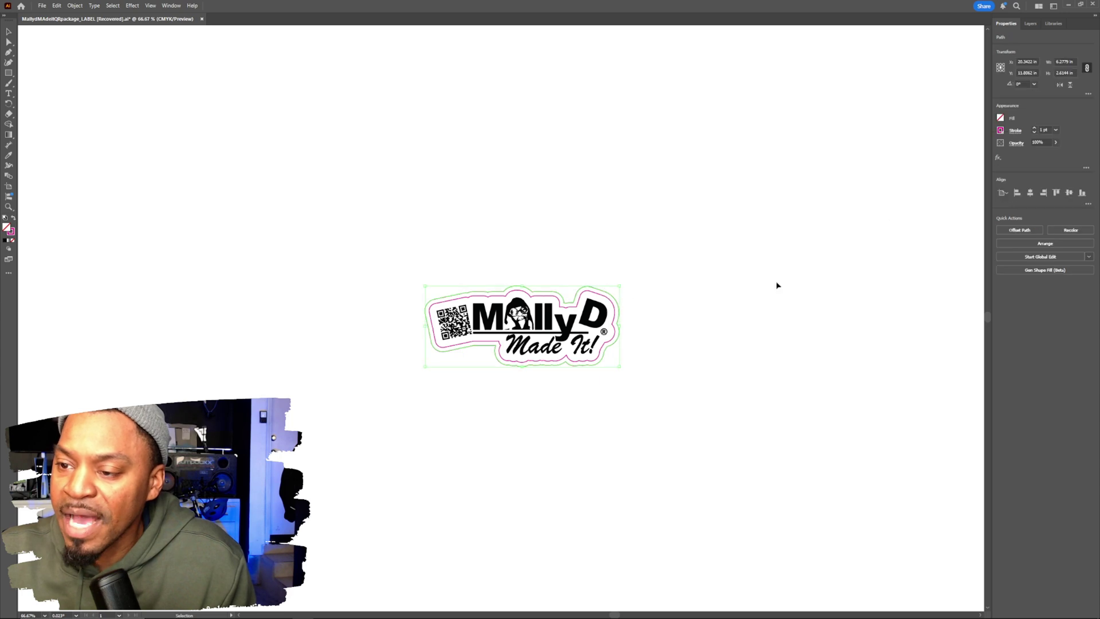
{"action": "left_click", "coordinate": [1000, 131]}
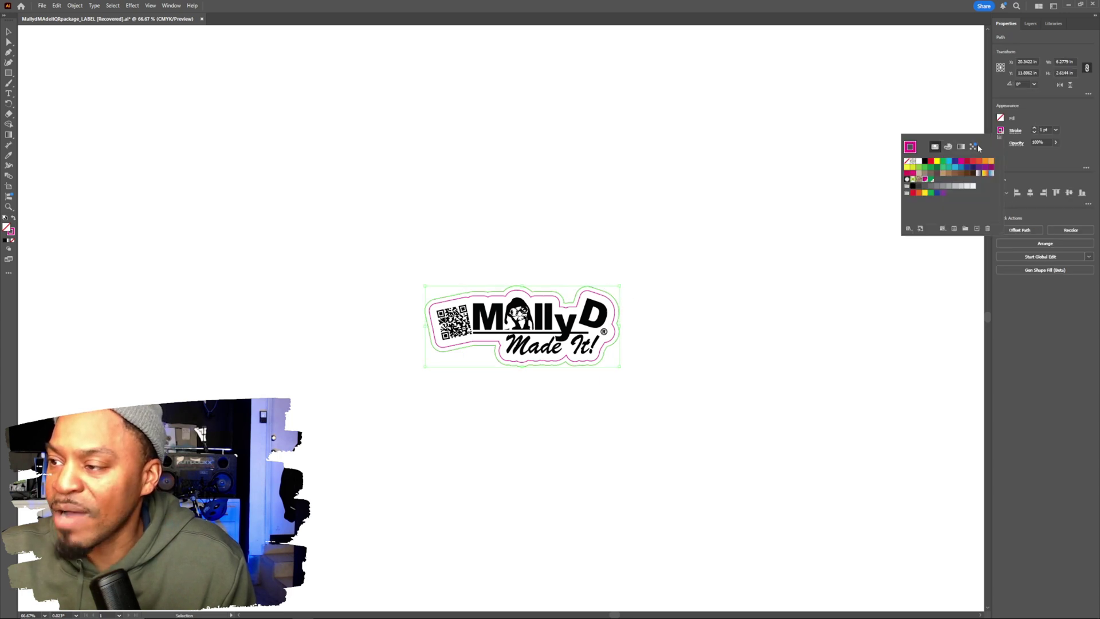
{"action": "left_click", "coordinate": [931, 179]}
{"action": "left_click", "coordinate": [658, 271]}
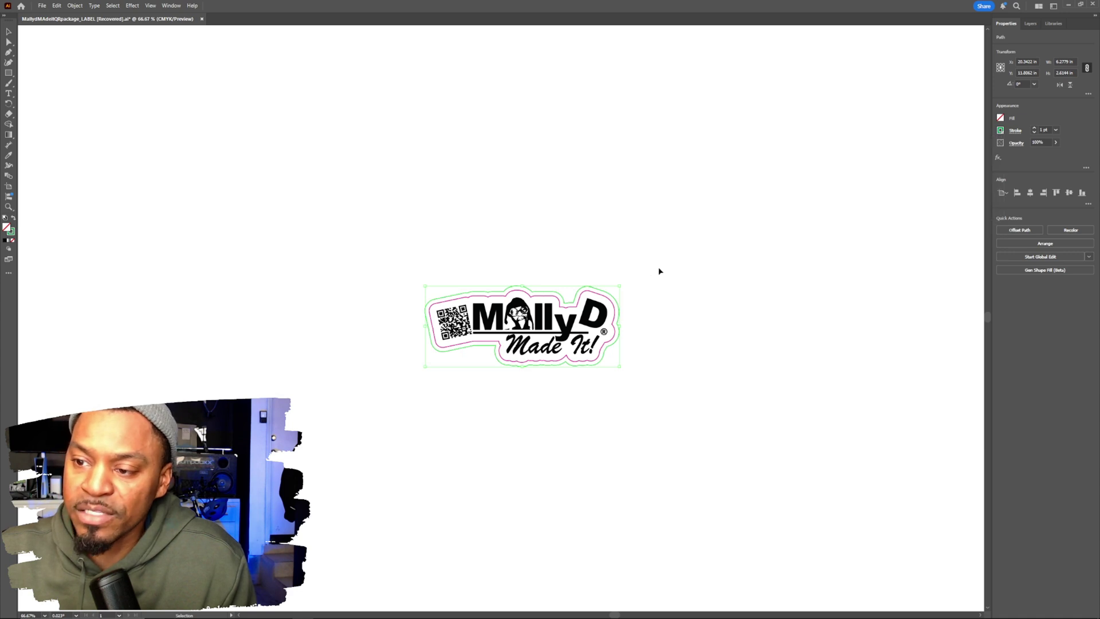
{"action": "left_click", "coordinate": [1000, 131]}
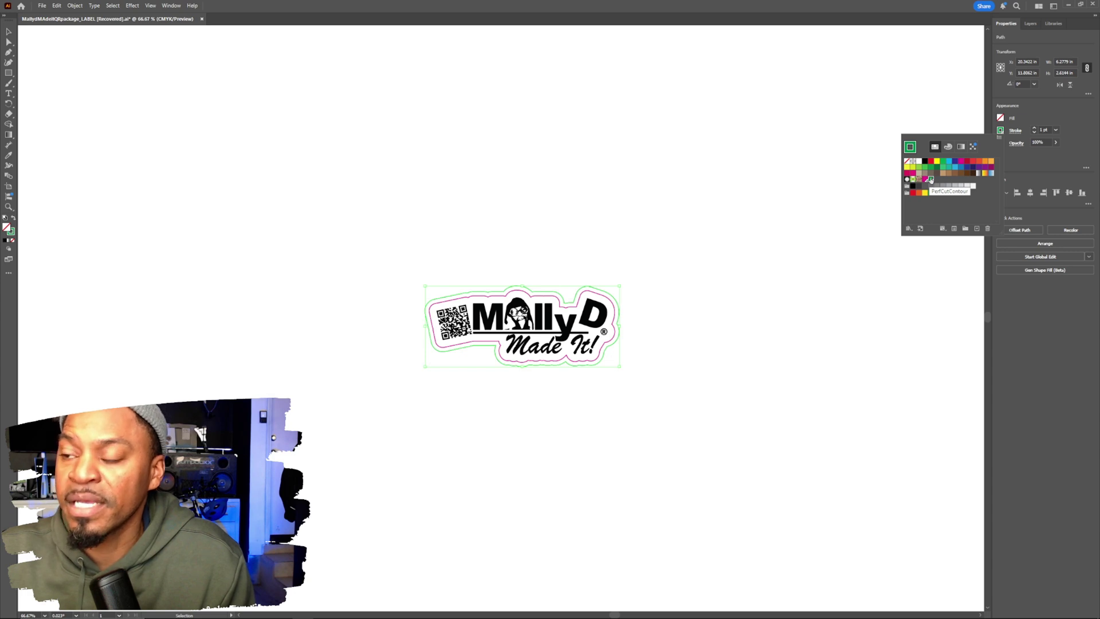
{"action": "key", "text": "Escape"}
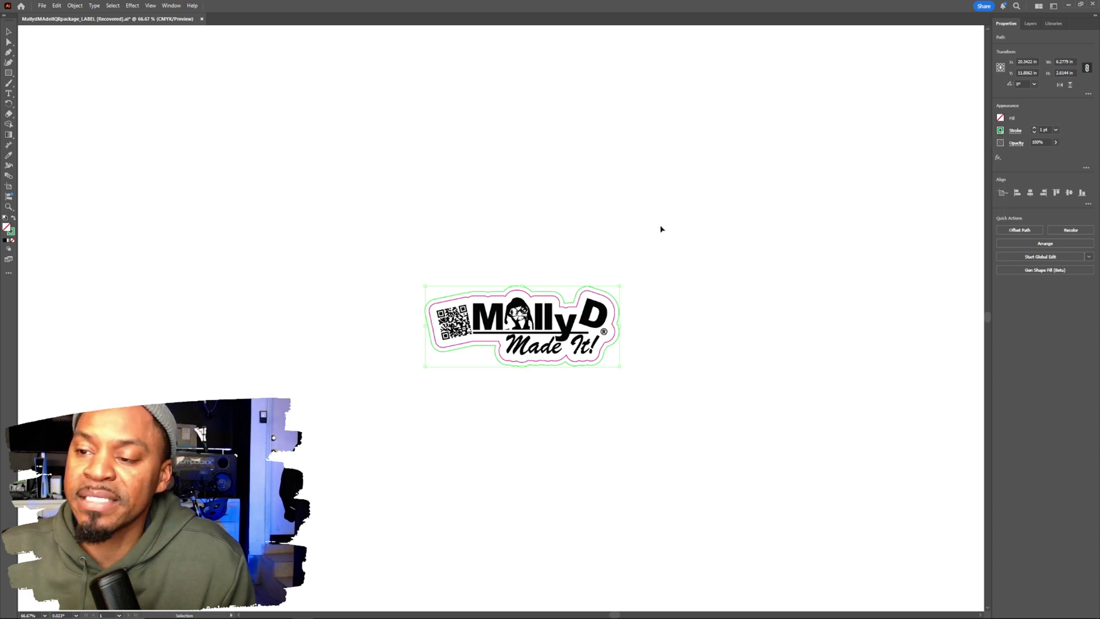
- Select the logo and both cut lines and export the selection as PDF asset Test3
{"action": "left_click", "coordinate": [656, 227]}
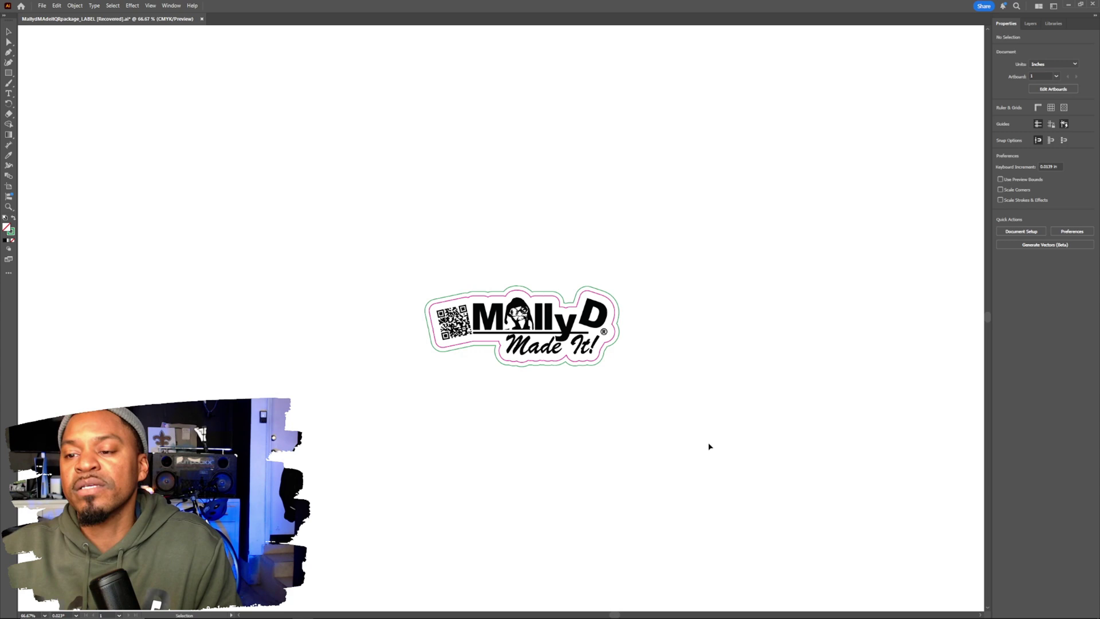
{"action": "left_click_drag", "start_coordinate": [721, 434], "coordinate": [364, 238]}
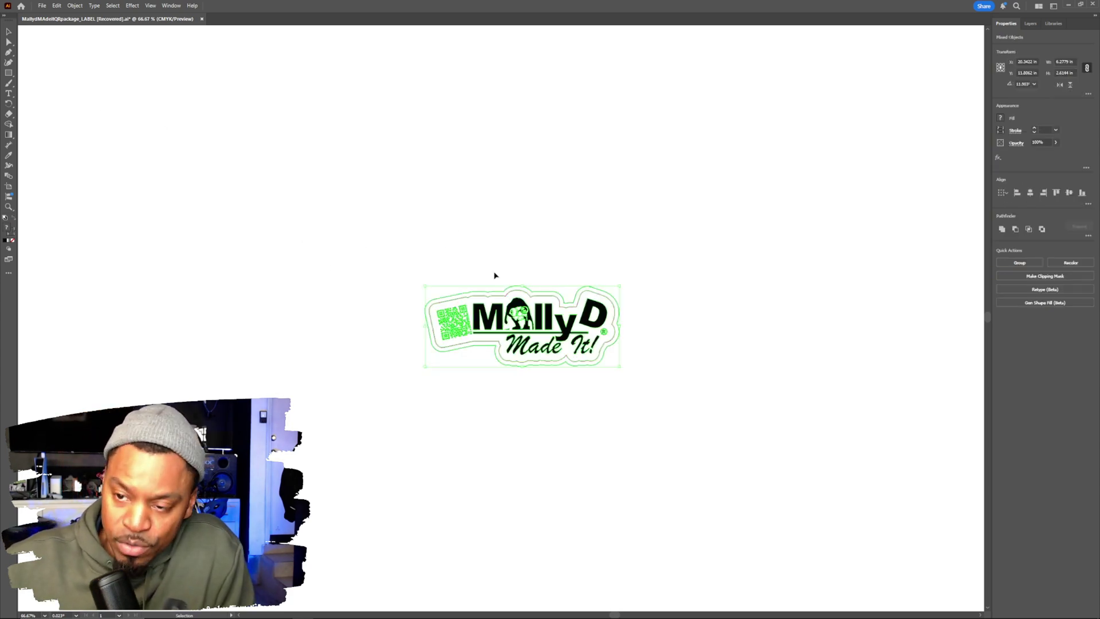
{"action": "left_click", "coordinate": [42, 6]}
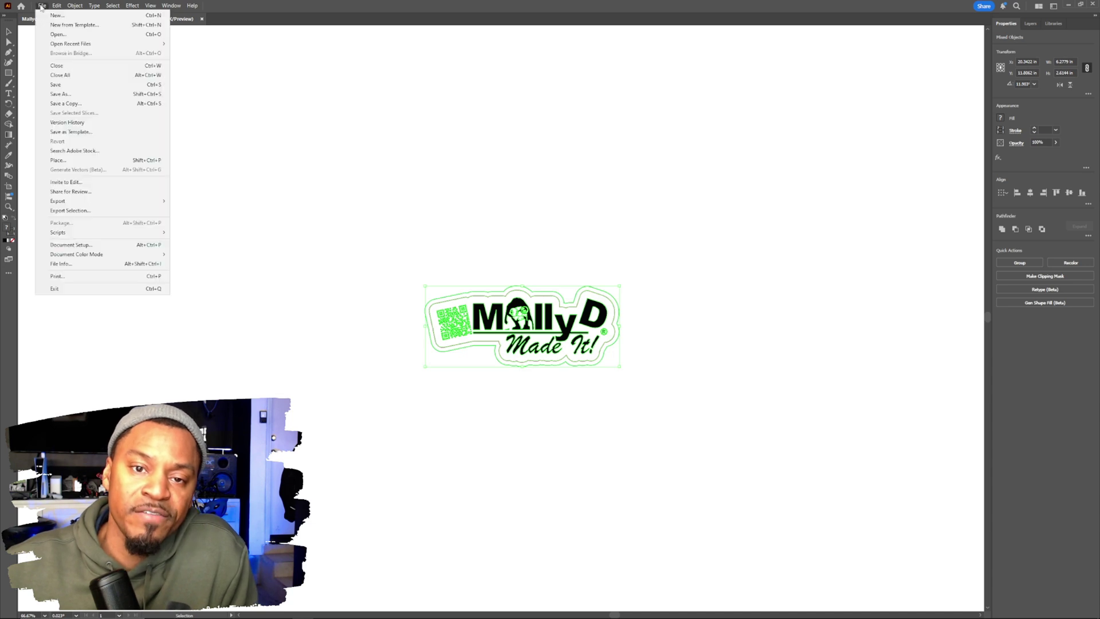
{"action": "left_click", "coordinate": [82, 214]}
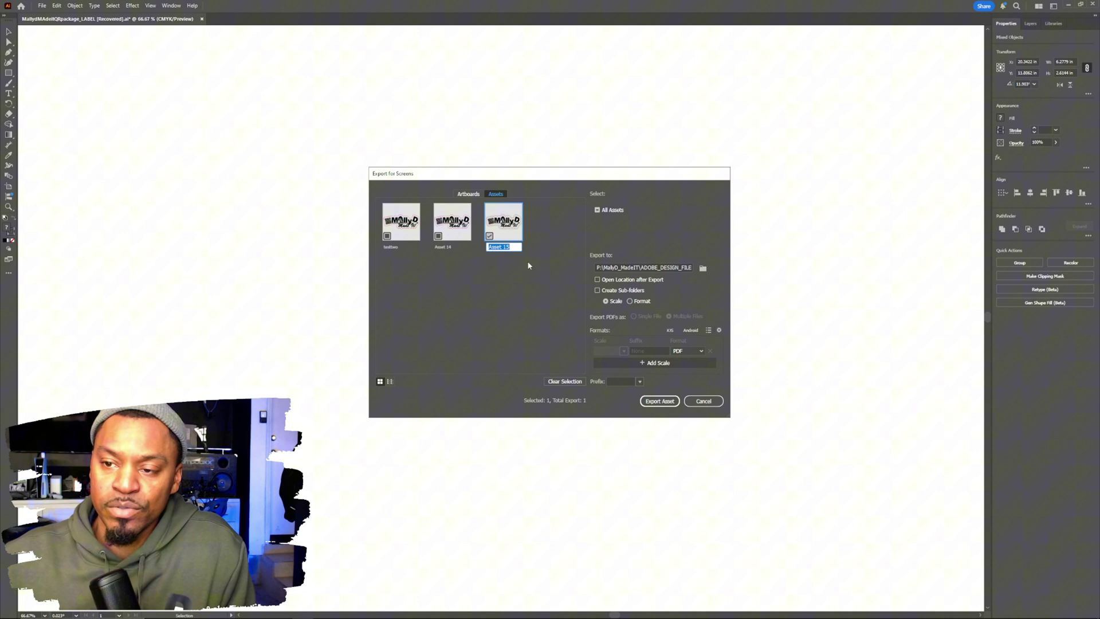
{"action": "type", "text": "Test3"}
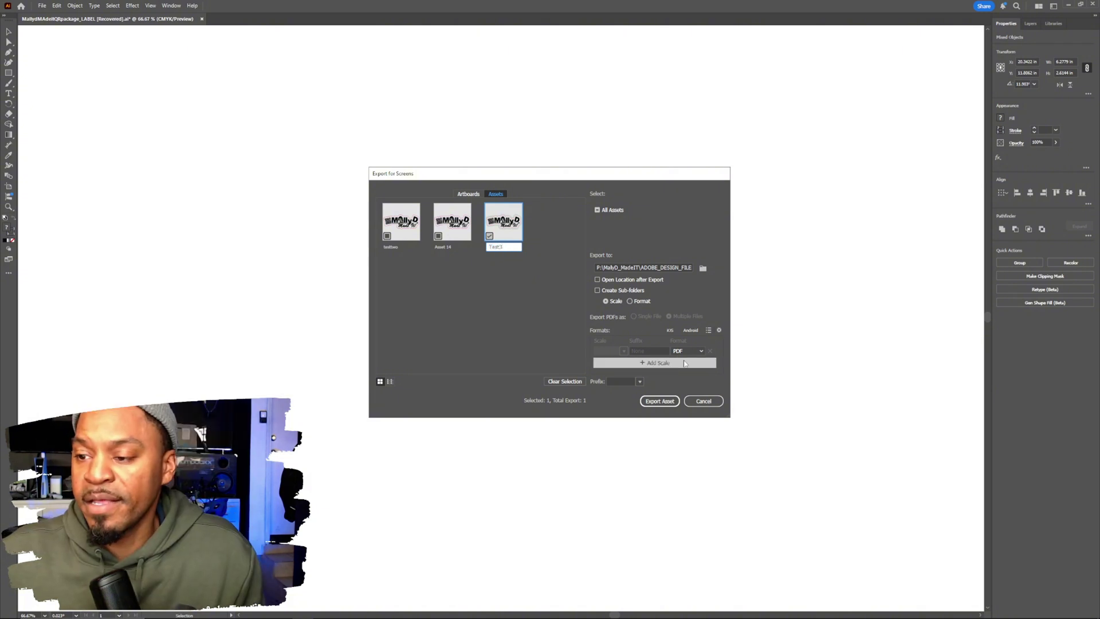
{"action": "left_click", "coordinate": [657, 402]}
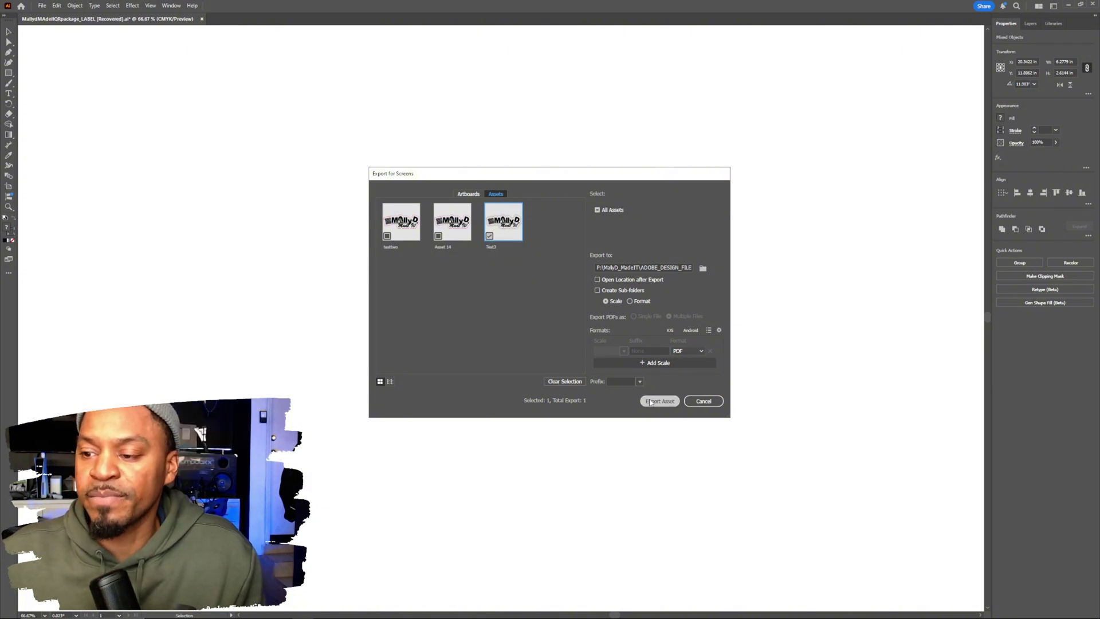
- Switch to VersaWorks and add Test3.pdf as a new job in Queue A
{"action": "left_click", "coordinate": [1069, 5]}
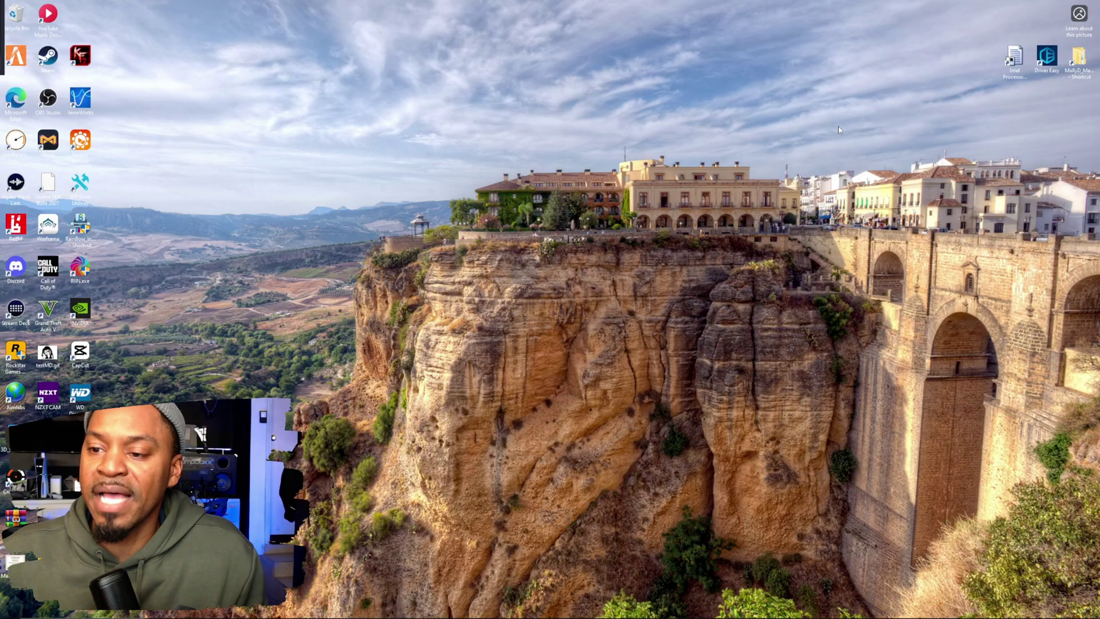
{"action": "left_click", "coordinate": [314, 610]}
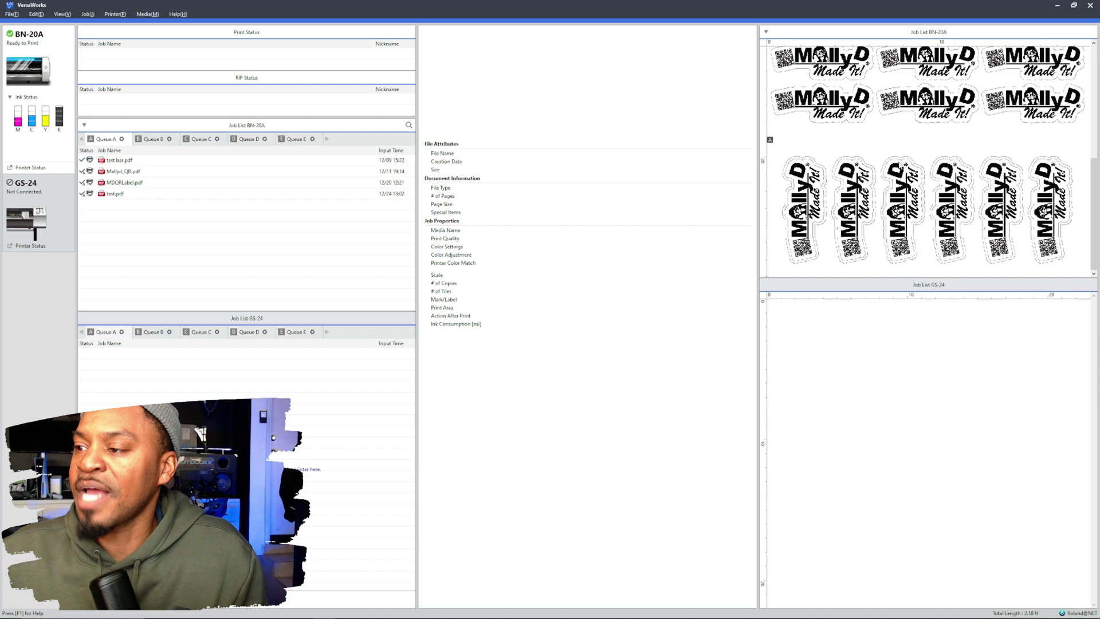
{"action": "left_click", "coordinate": [11, 14]}
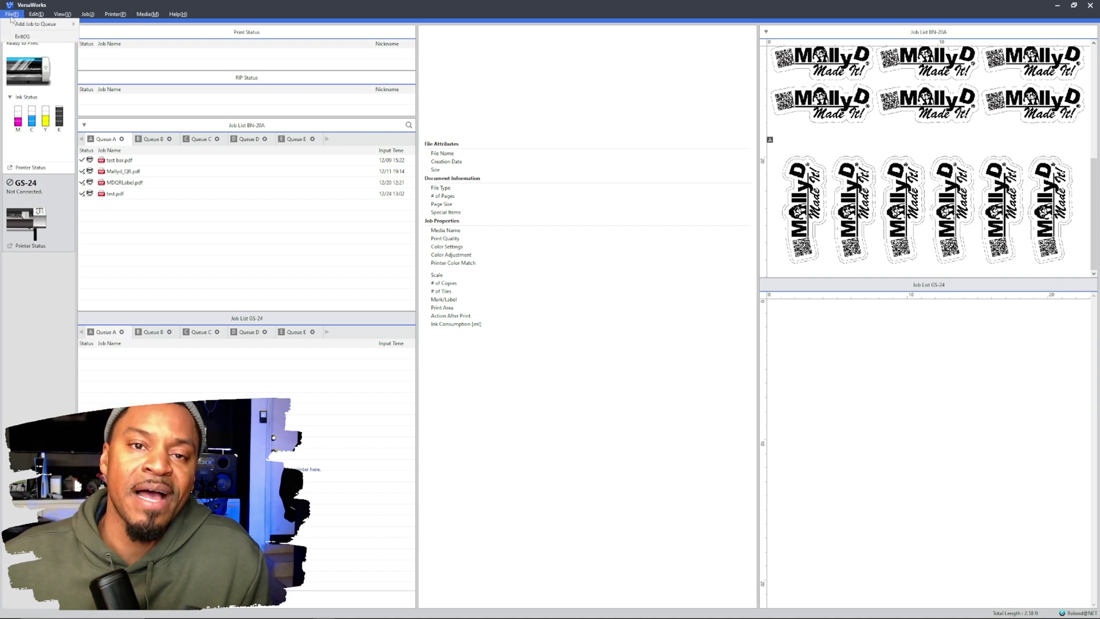
{"action": "mouse_move", "coordinate": [24, 25]}
{"action": "left_click", "coordinate": [102, 24]}
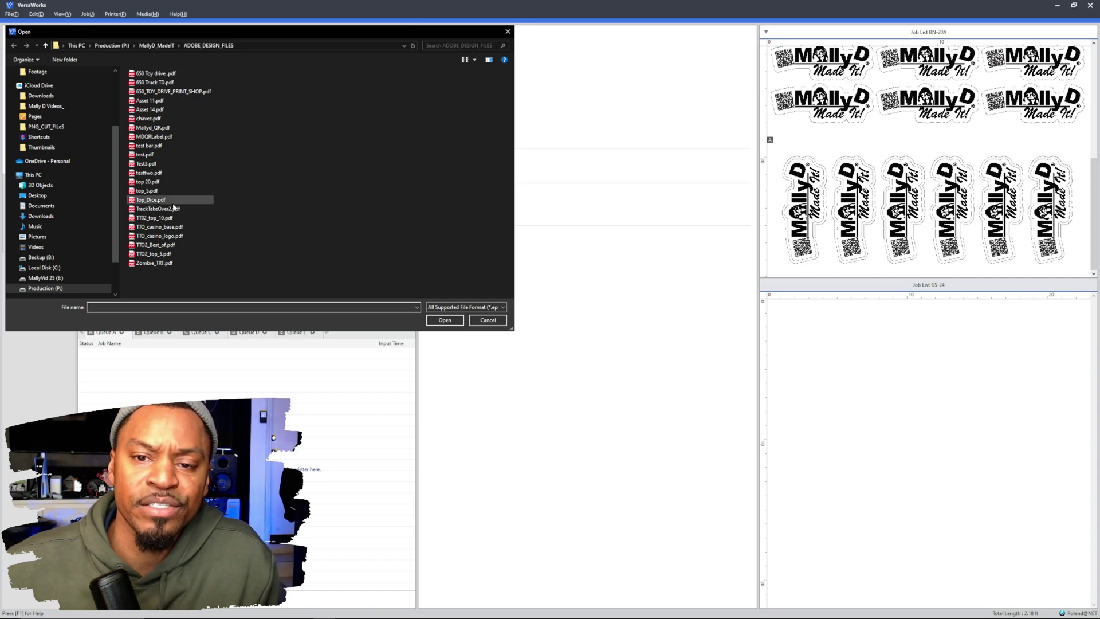
{"action": "left_click", "coordinate": [148, 164]}
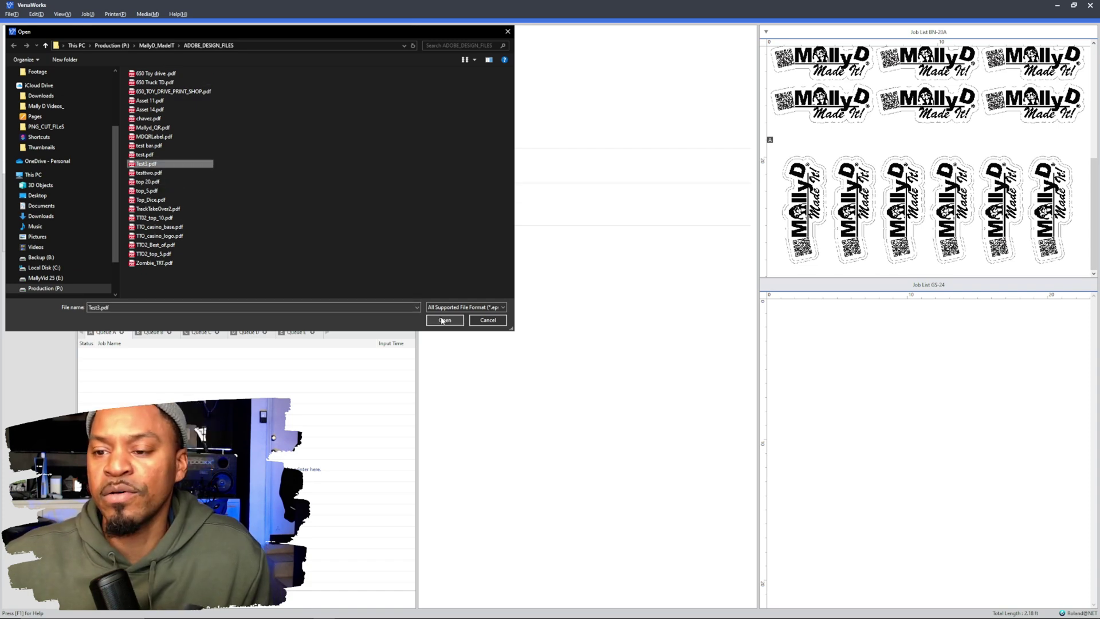
{"action": "left_click", "coordinate": [444, 319]}
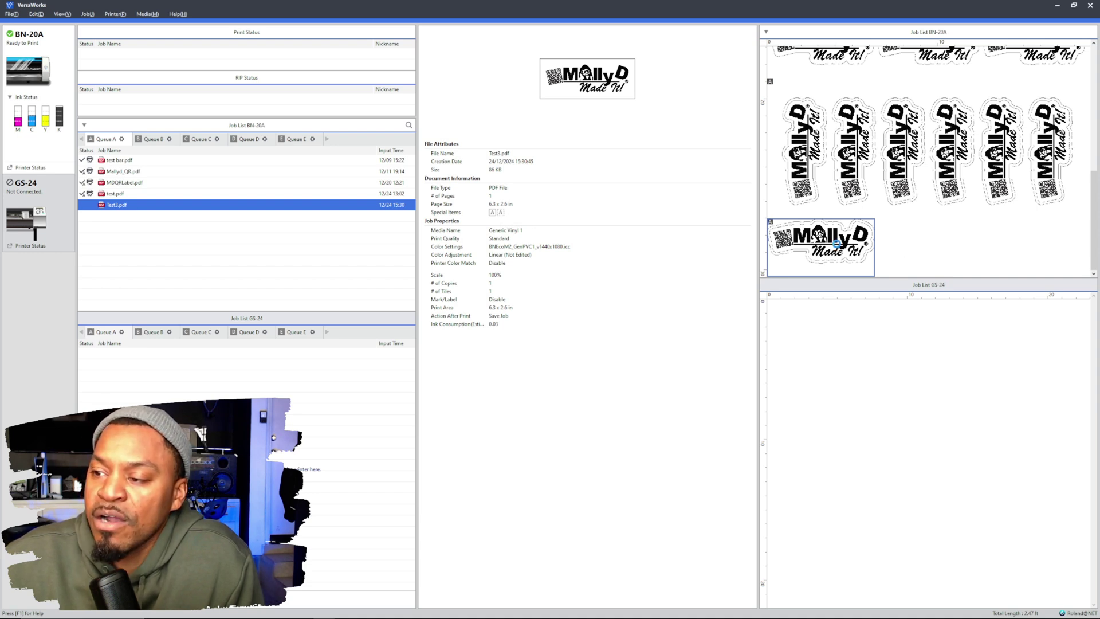
- Set Test3.pdf's Cut Controls operation mode to Cut Only and maximize Job Settings
{"action": "double_click", "coordinate": [837, 244]}
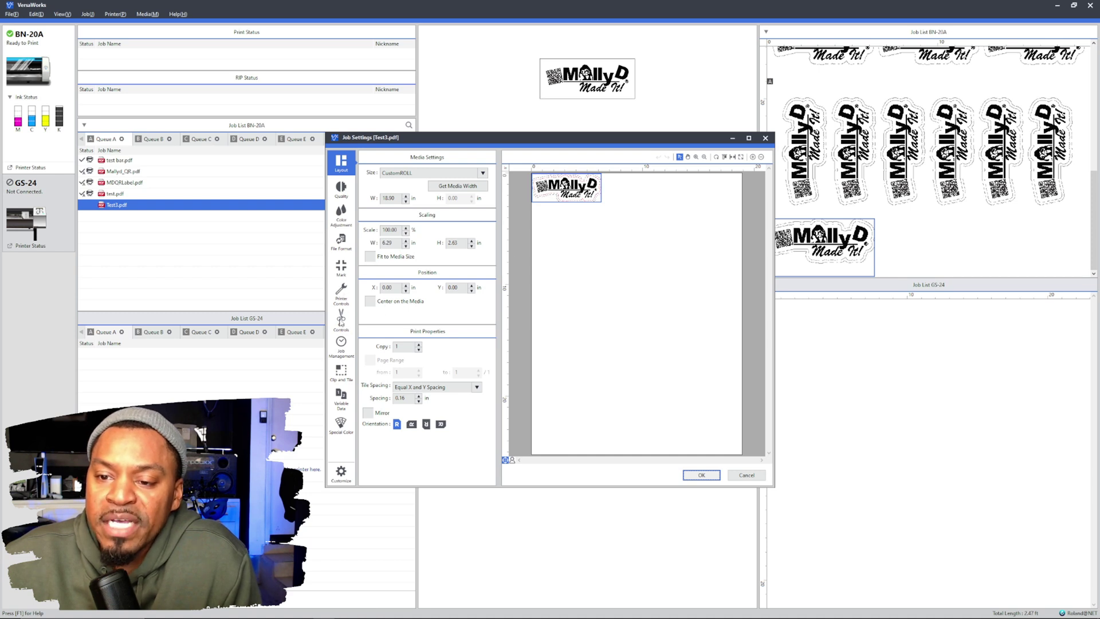
{"action": "left_click", "coordinate": [341, 319]}
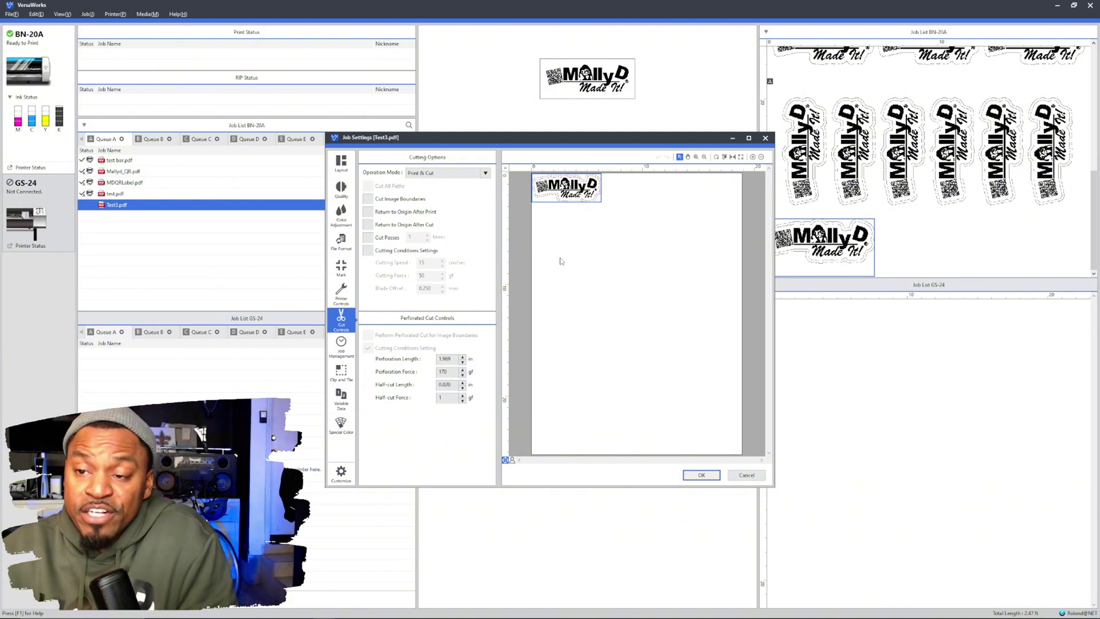
{"action": "left_click", "coordinate": [484, 173]}
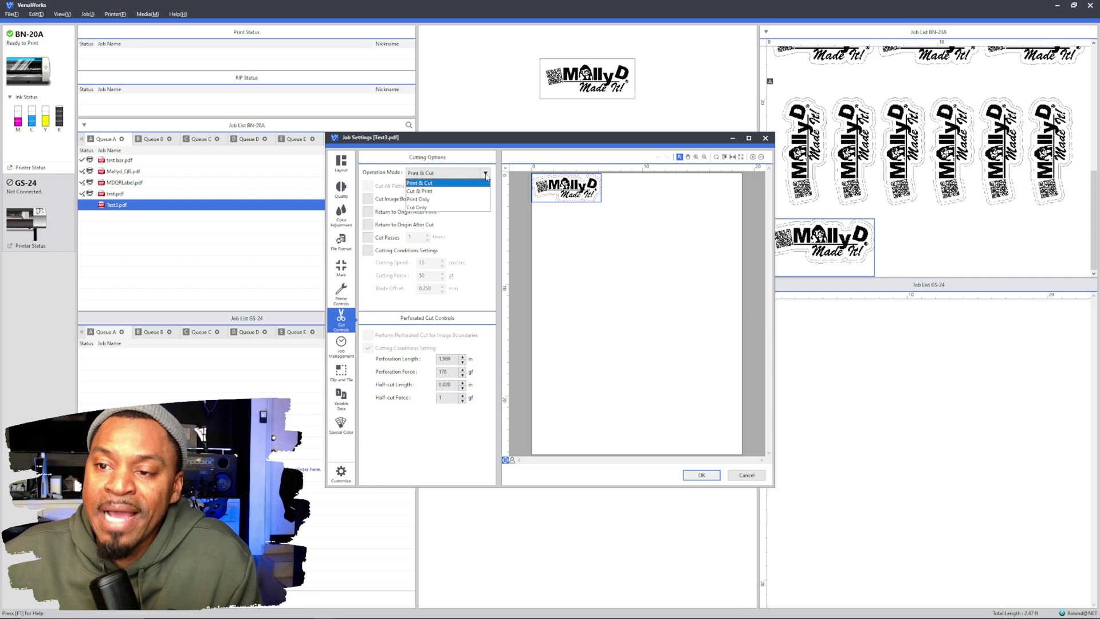
{"action": "left_click", "coordinate": [453, 207]}
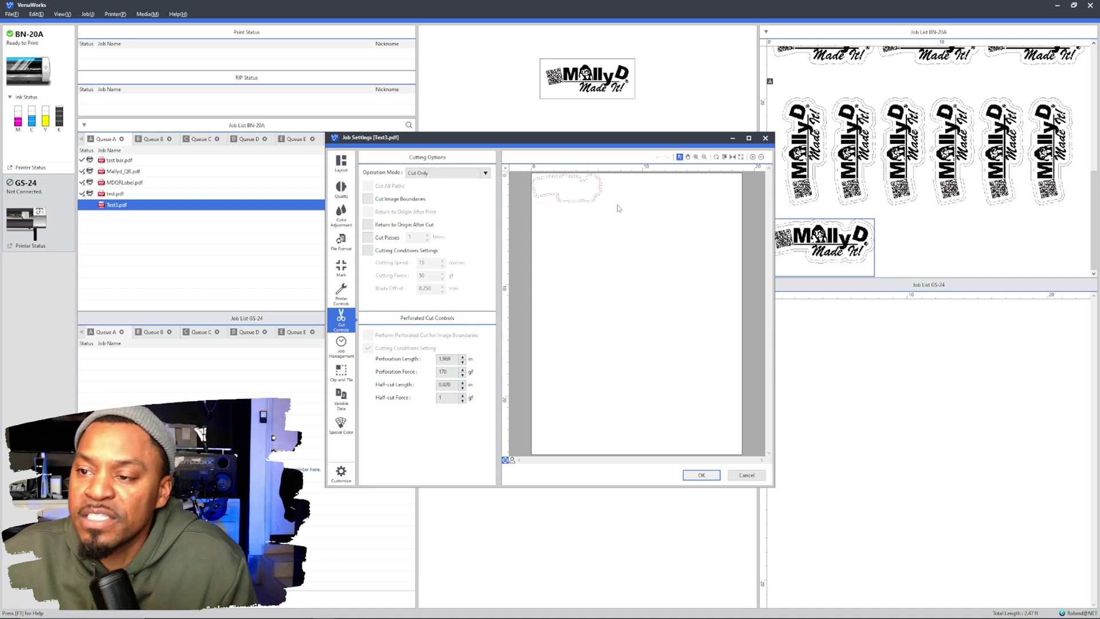
{"action": "left_click", "coordinate": [748, 138]}
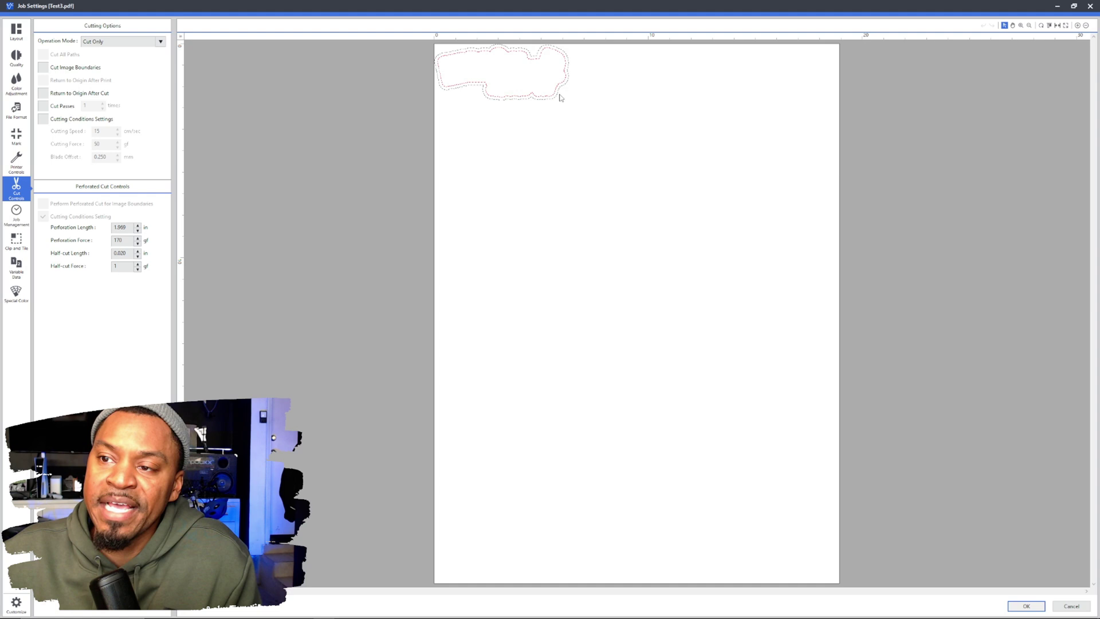